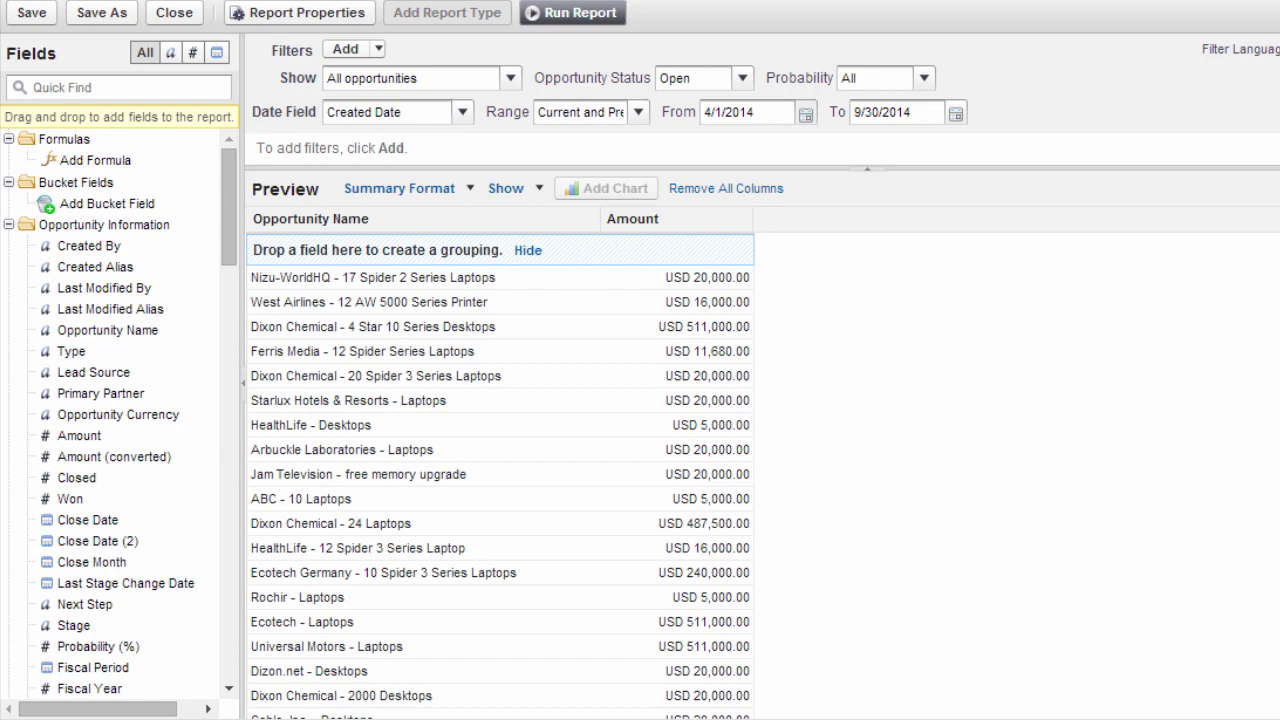
Change the report format to Joined, making the existing opportunities Opportunities block 1
click(465, 192)
click(460, 312)
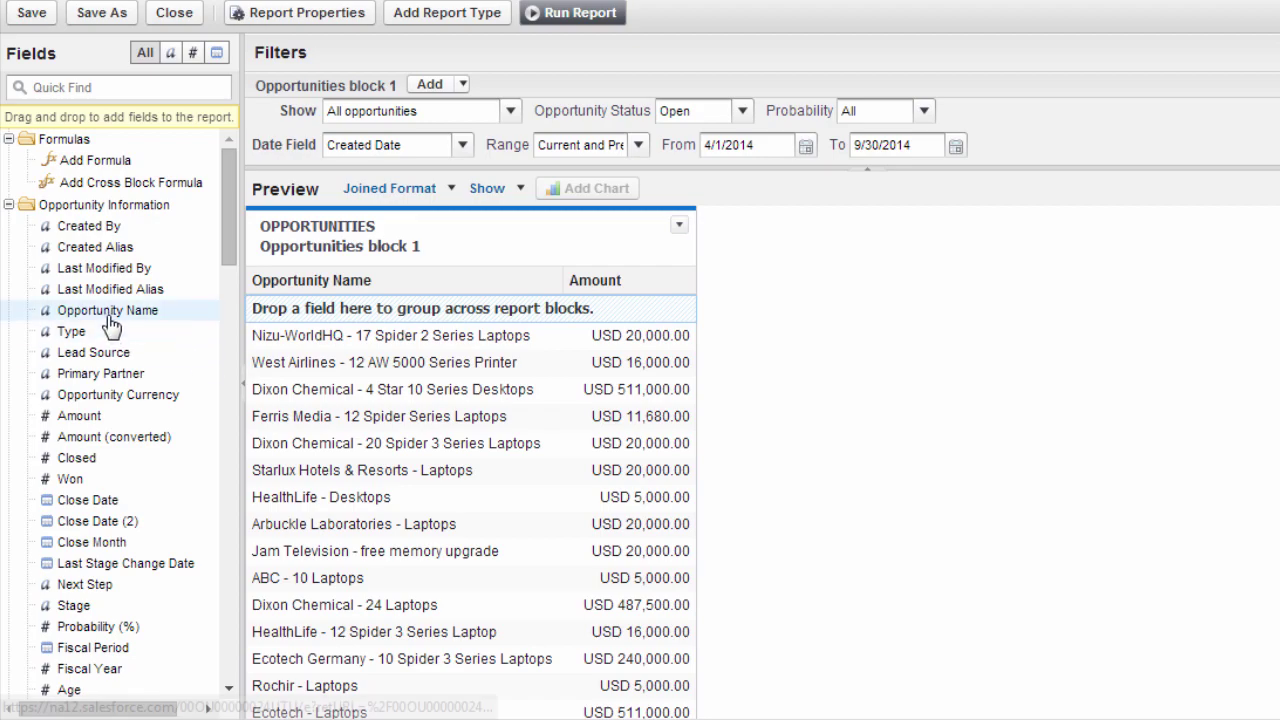
Create Opportunities block 2 with Opportunity Name and Amount, expanding the filter area
mouse_move(110, 311)
mouse_down()
mouse_move(335, 336)
mouse_move(757, 306)
mouse_up()
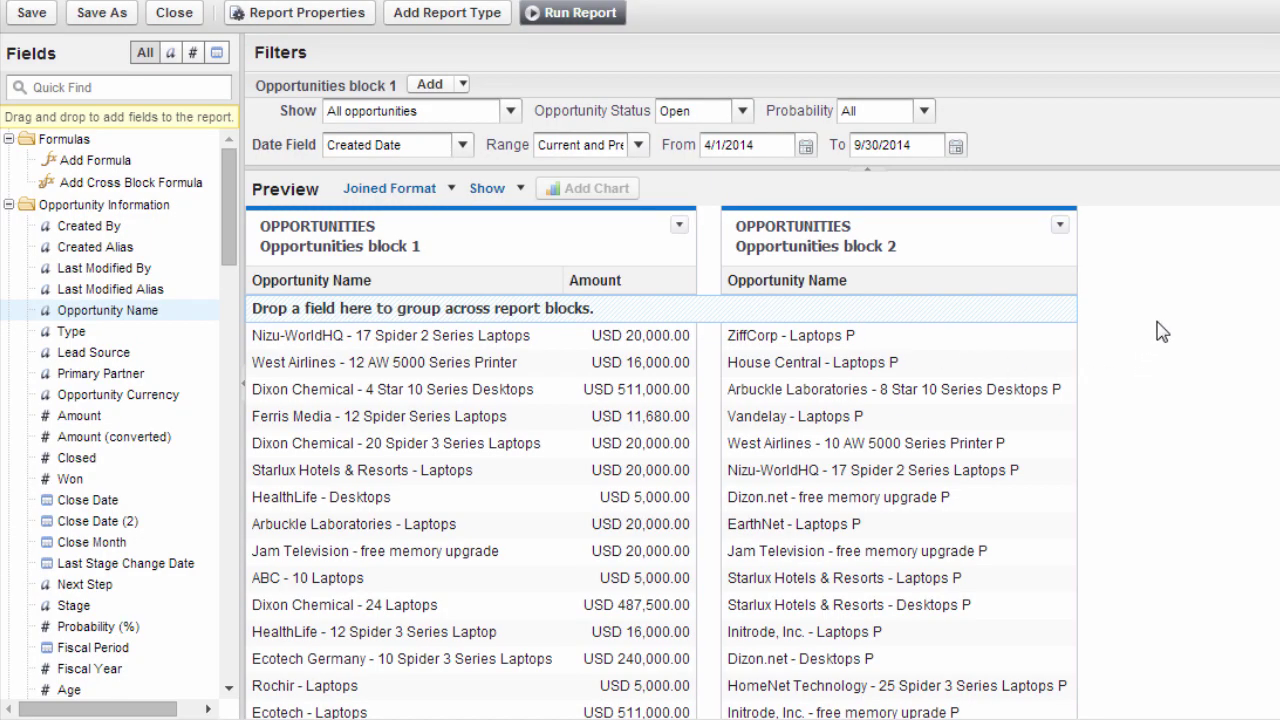
drag(1140, 167, 1148, 303)
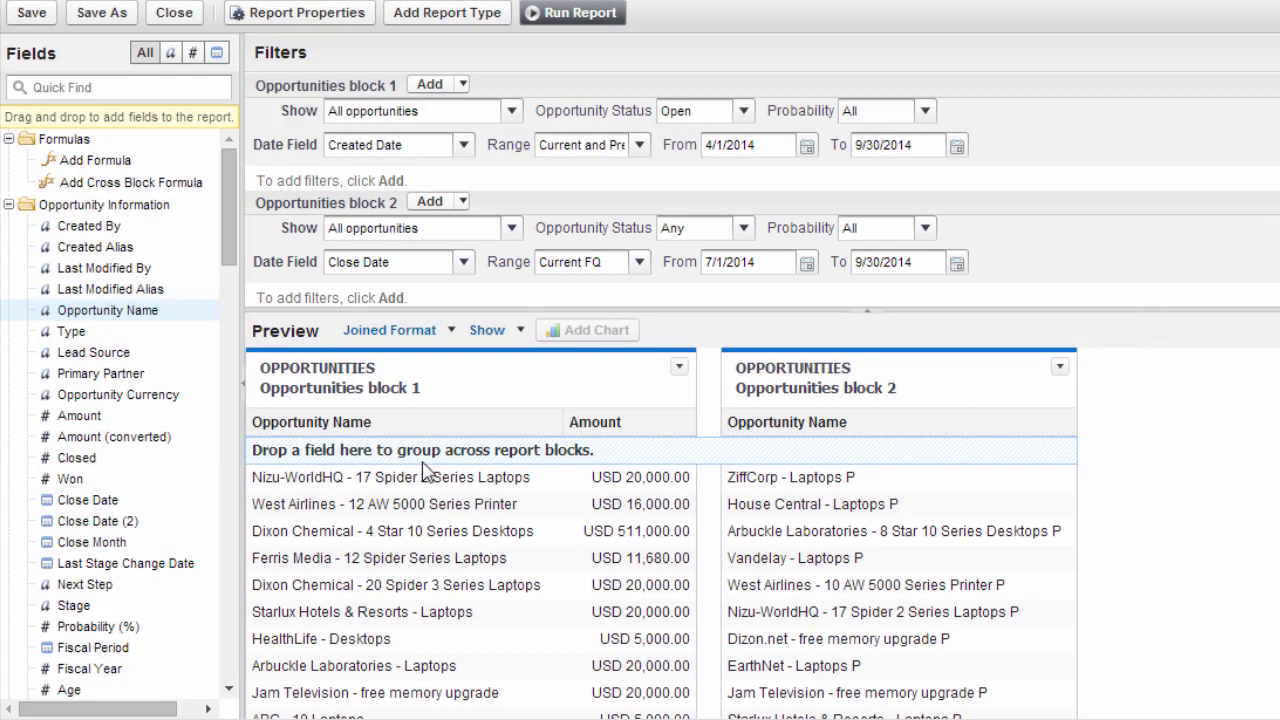
mouse_move(79, 415)
drag(175, 424, 932, 421)
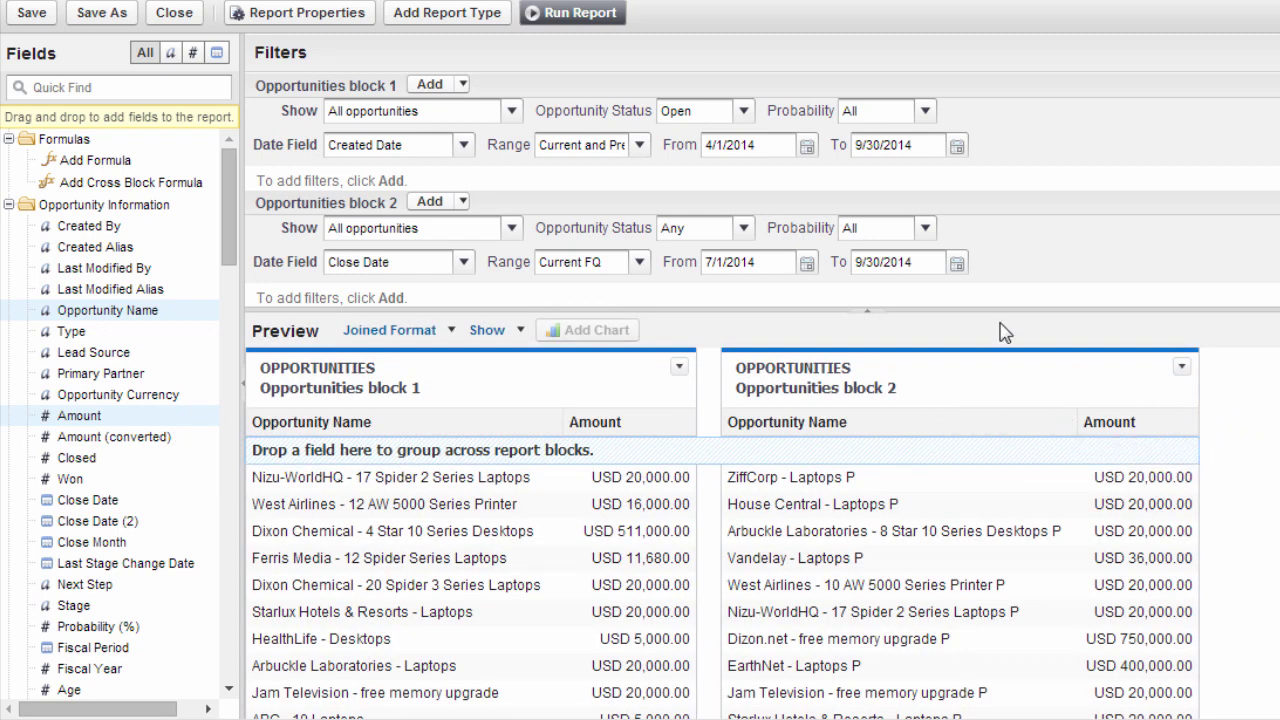
Filter block 2 to Closed opportunities by Created Date over Current and Previous FQ
click(743, 228)
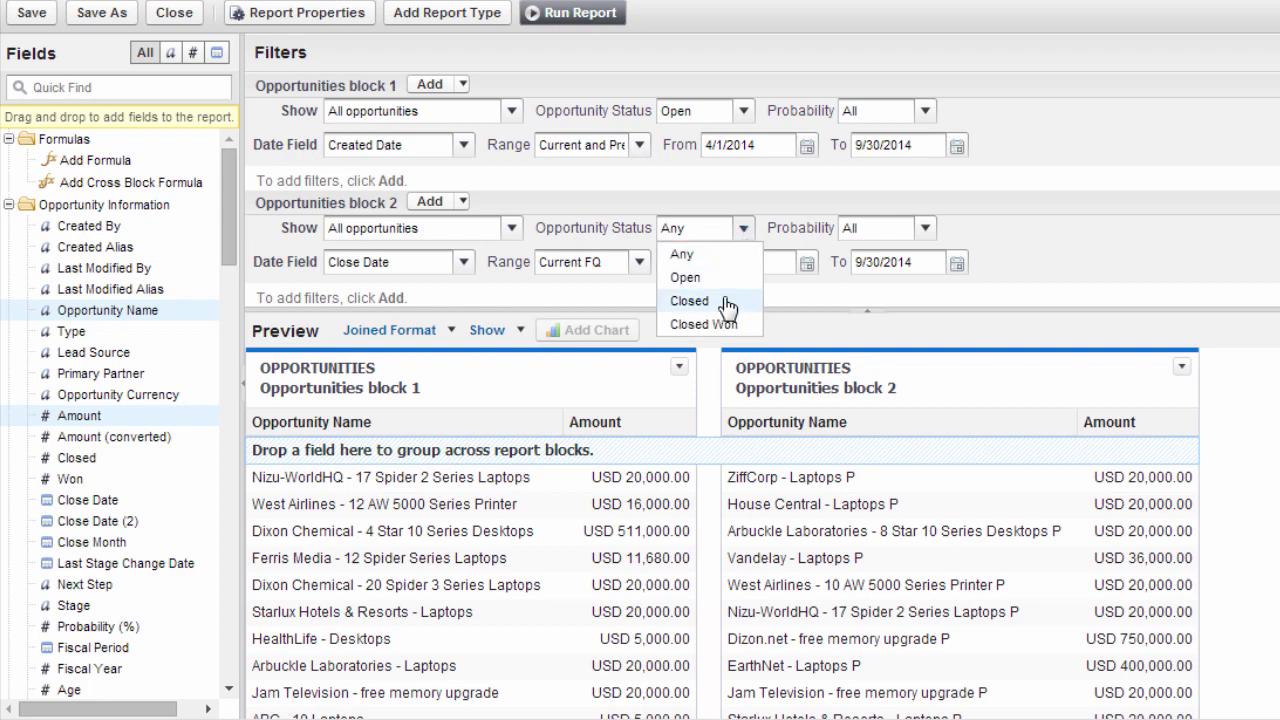
click(728, 304)
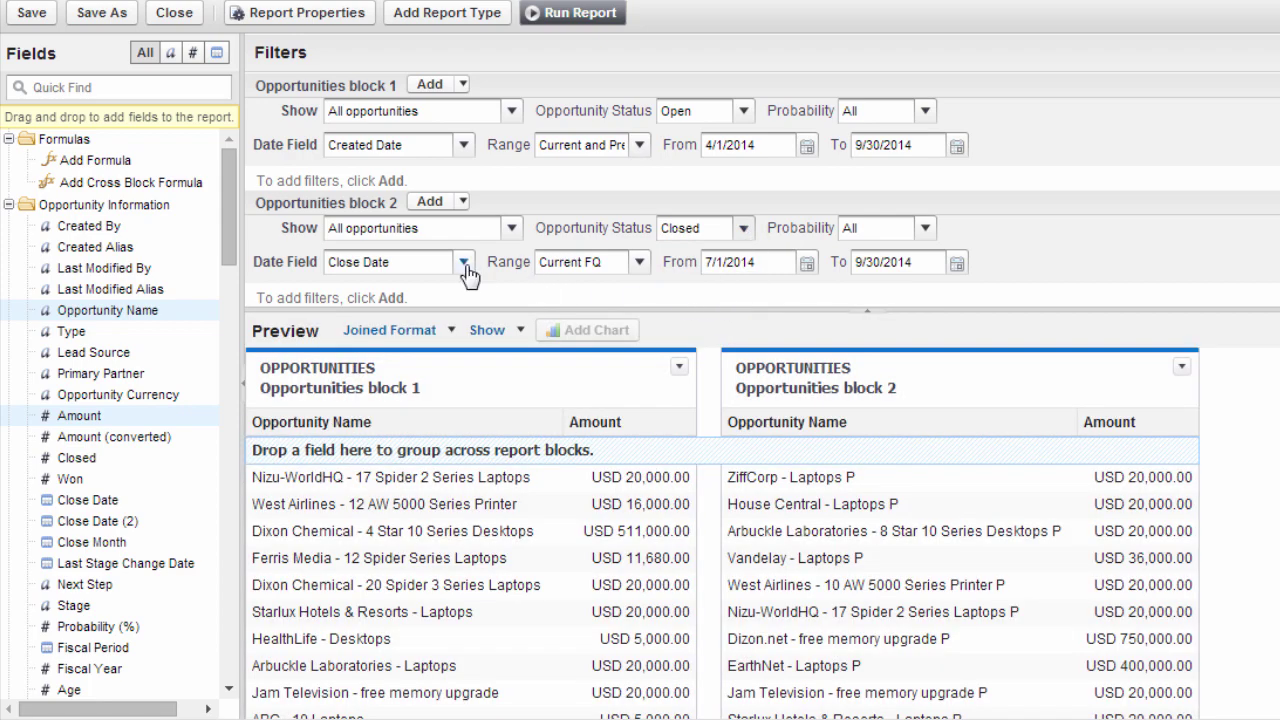
click(465, 266)
click(440, 416)
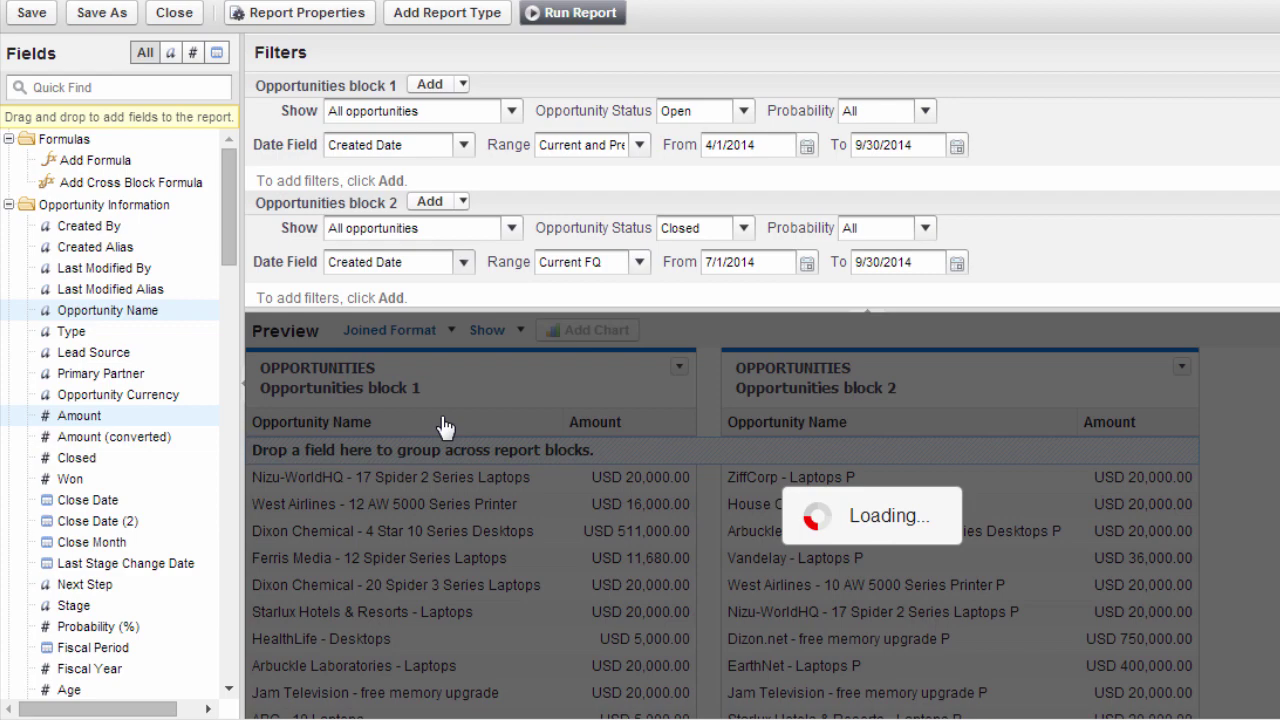
click(639, 264)
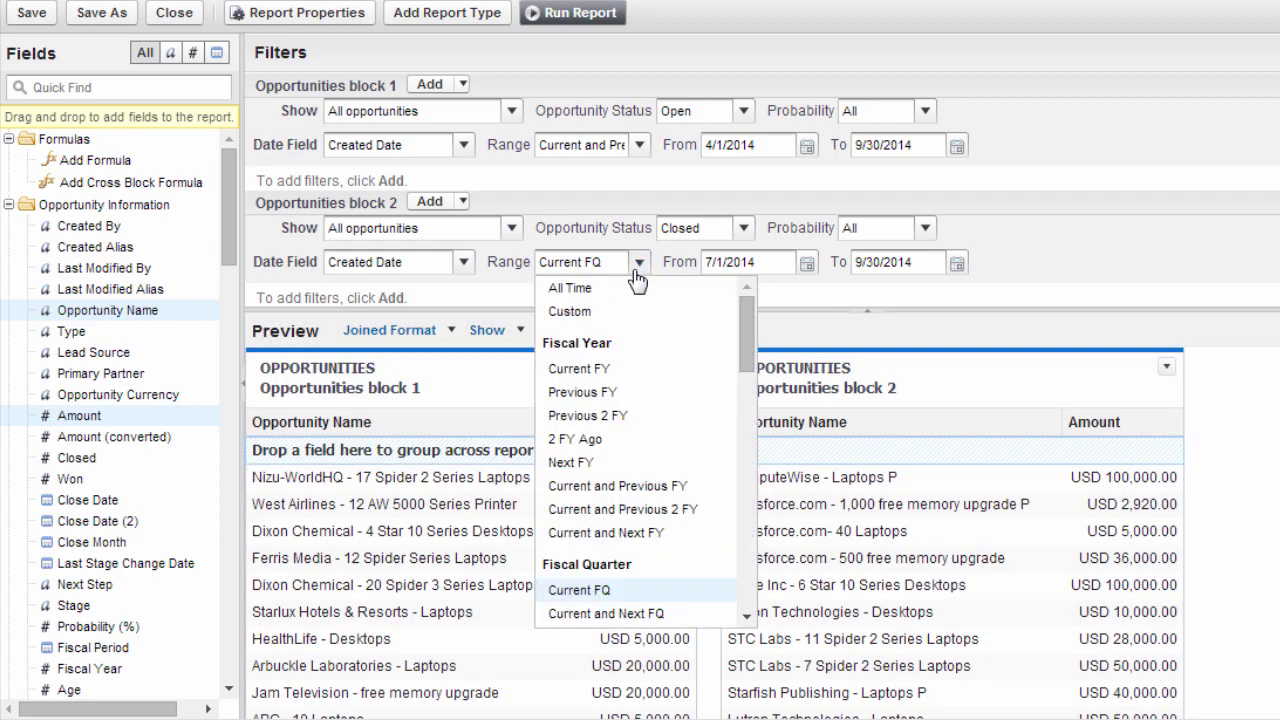
scroll(746, 337, down, 2)
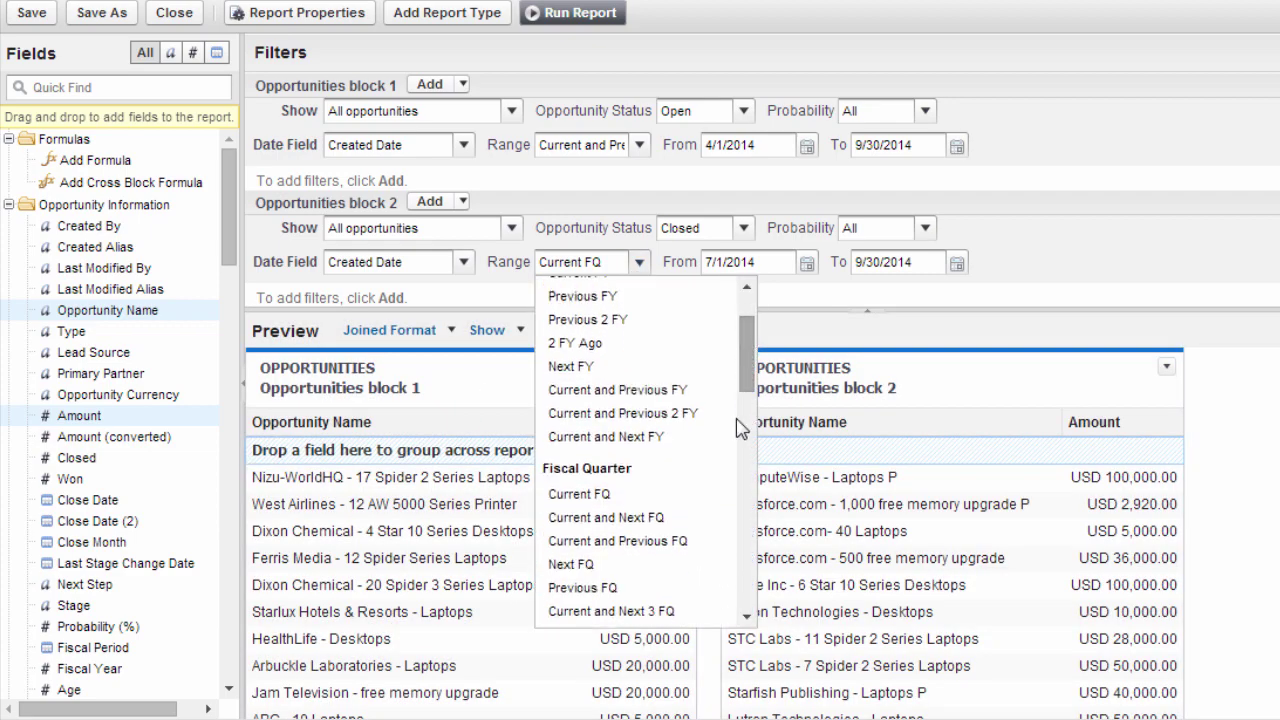
click(706, 545)
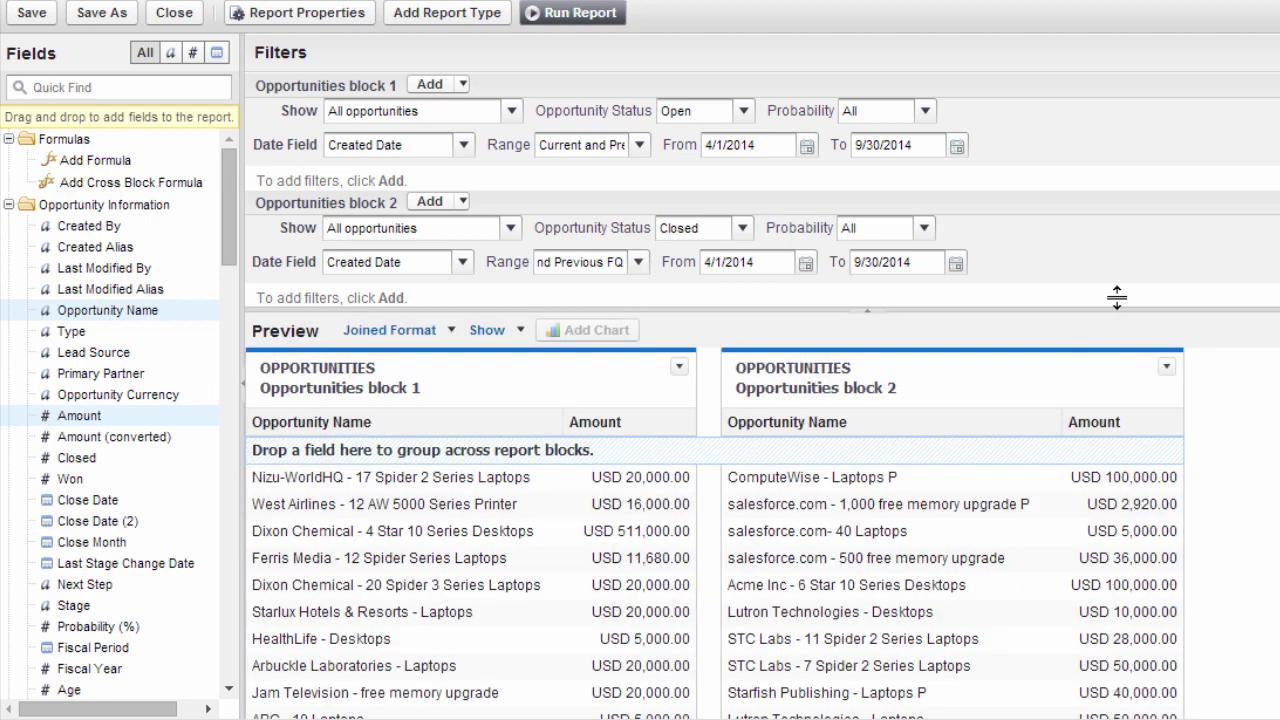
drag(1117, 297, 1137, 190)
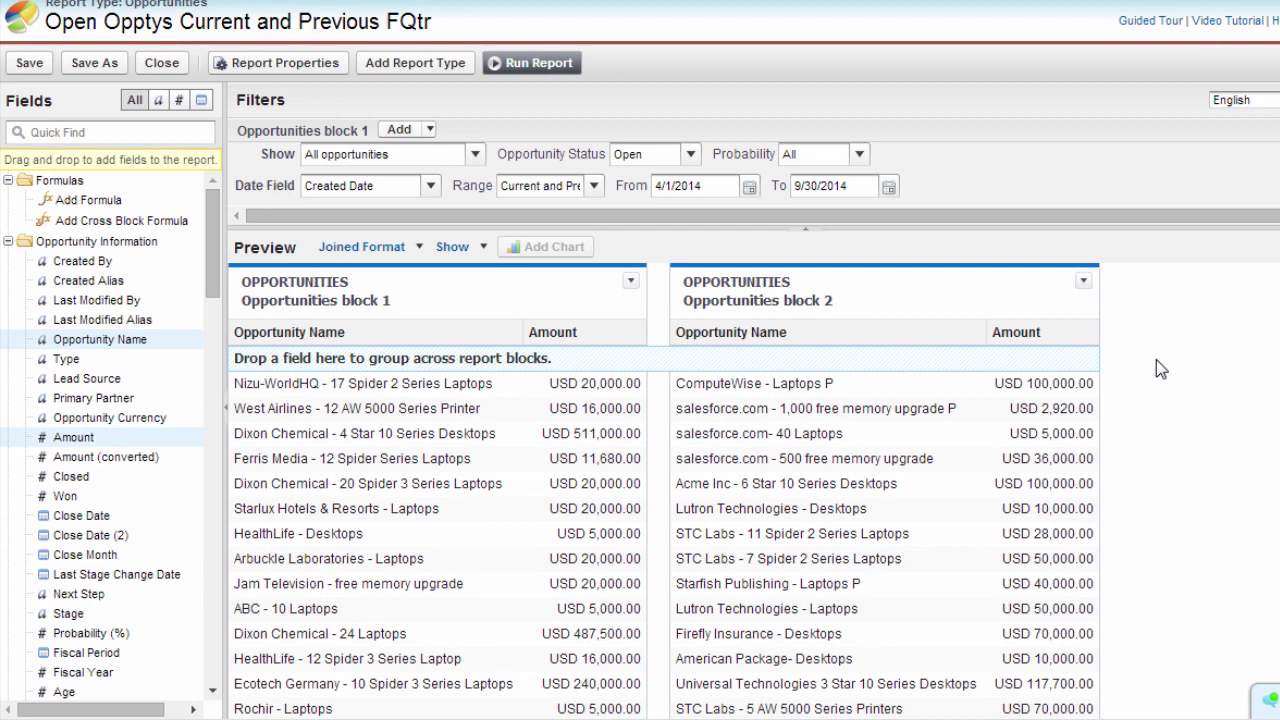
Add the Cases report type from Customer Support Reports as block 3
click(438, 68)
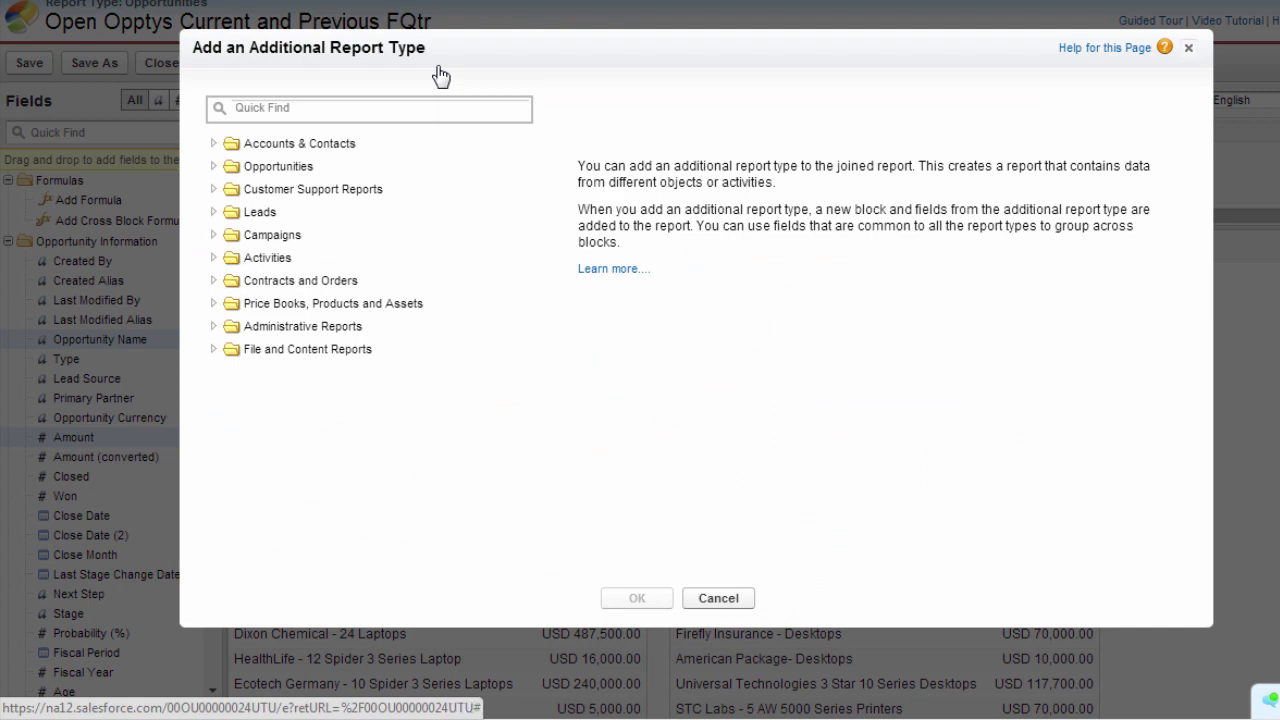
click(214, 189)
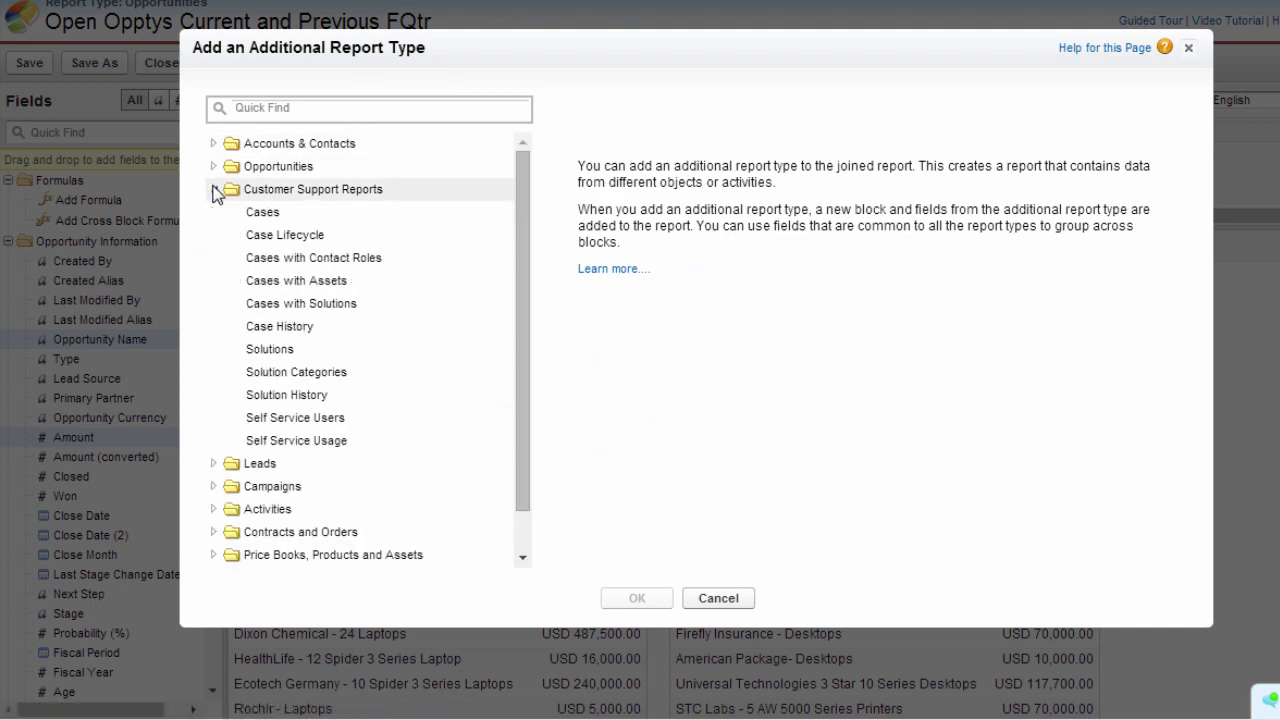
click(260, 215)
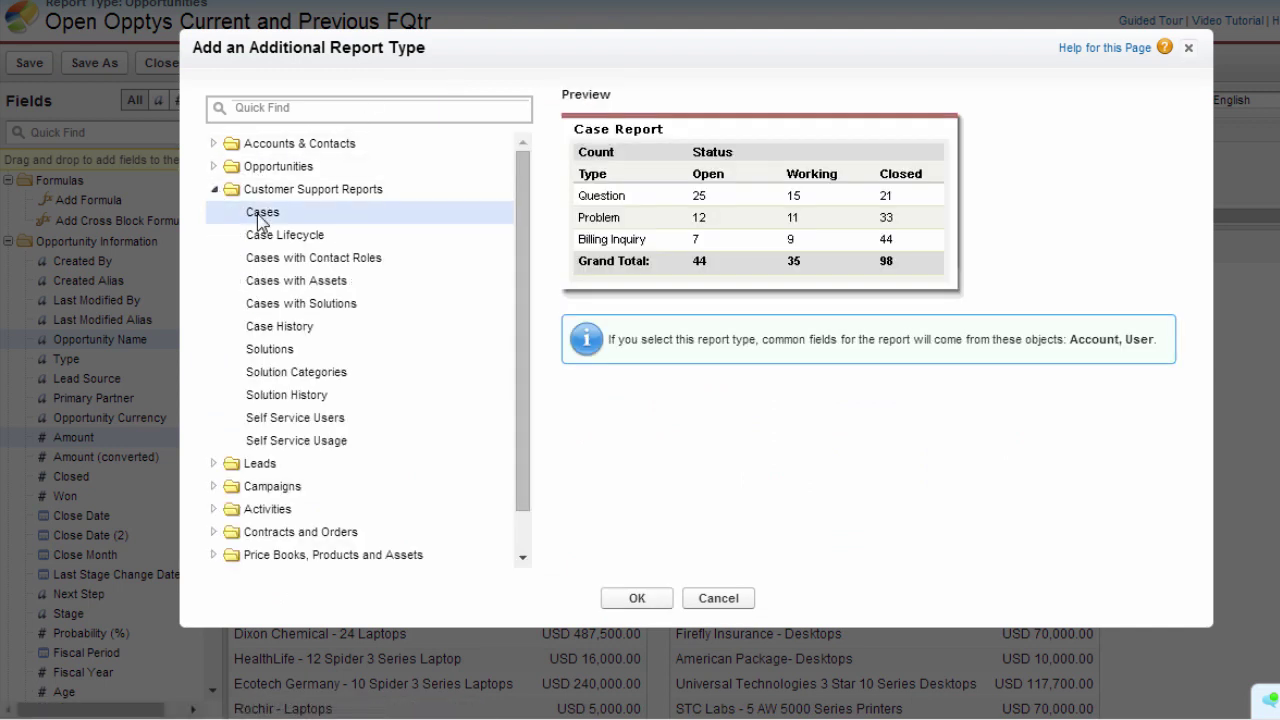
click(630, 599)
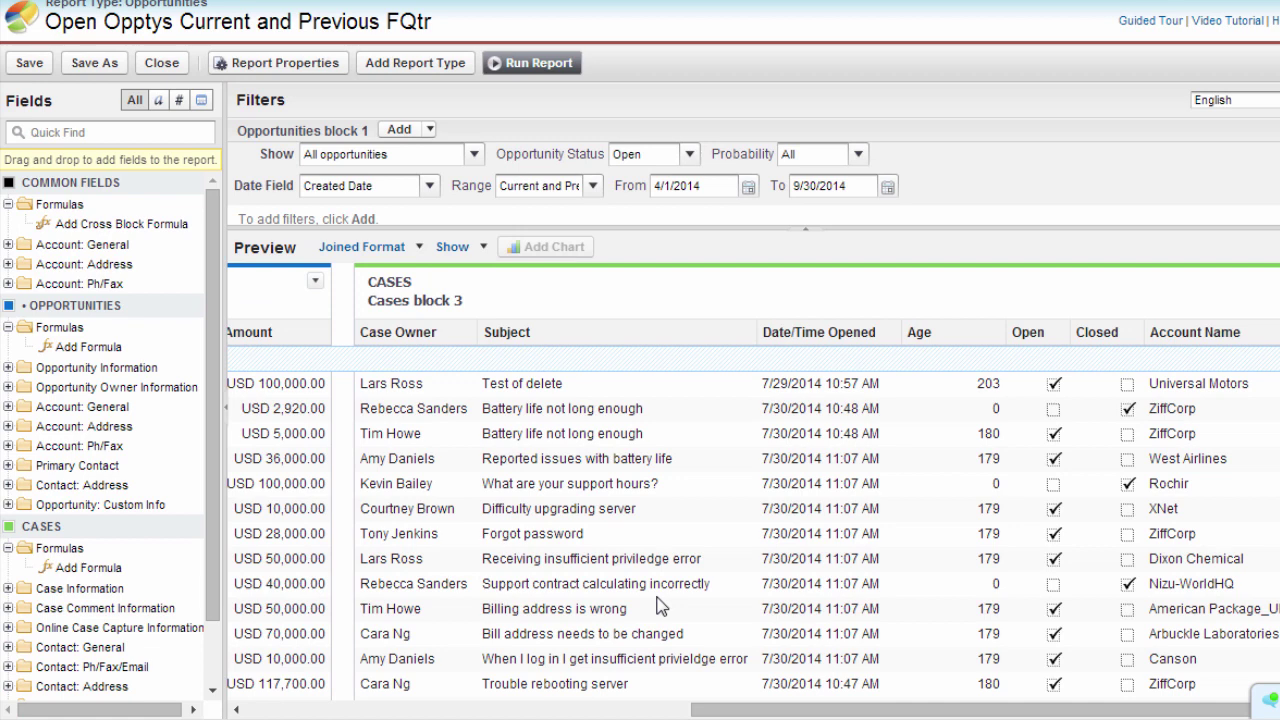
Scroll the preview back left and expand the filter area to show all three blocks
scroll(890, 335, left, 5)
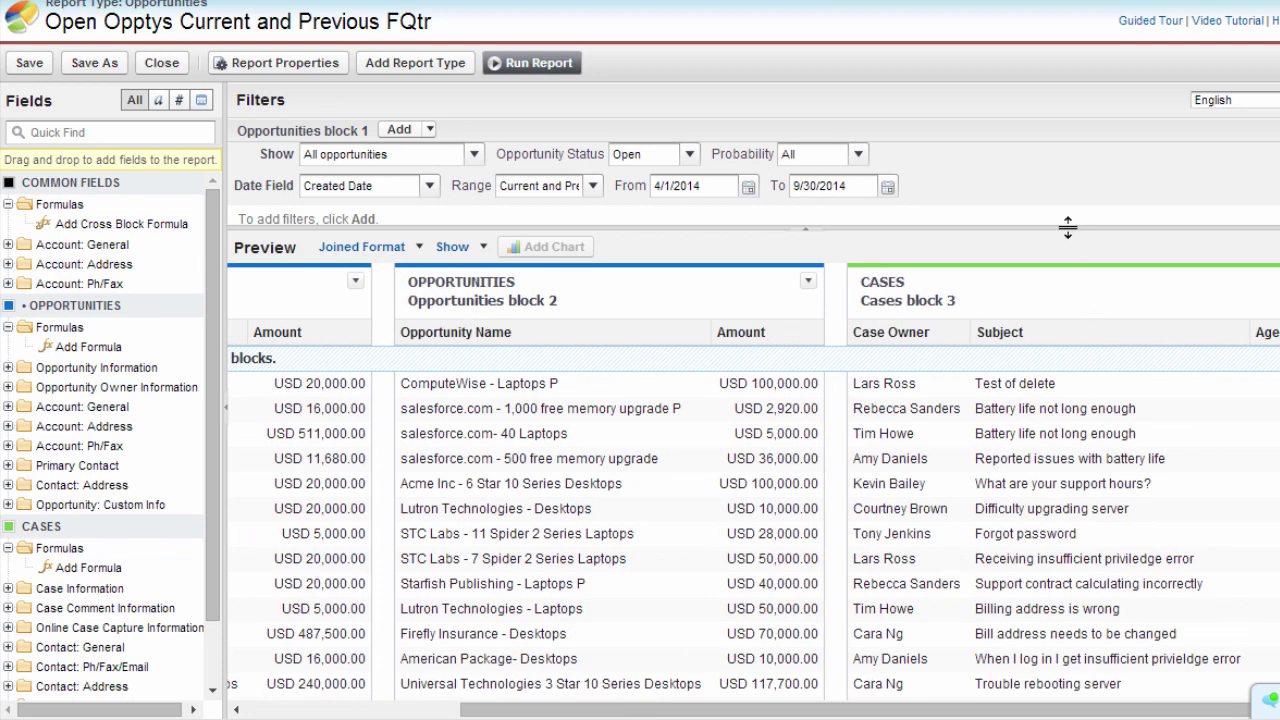
mouse_move(1068, 233)
mouse_down()
mouse_move(1068, 383)
mouse_move(1098, 516)
mouse_up()
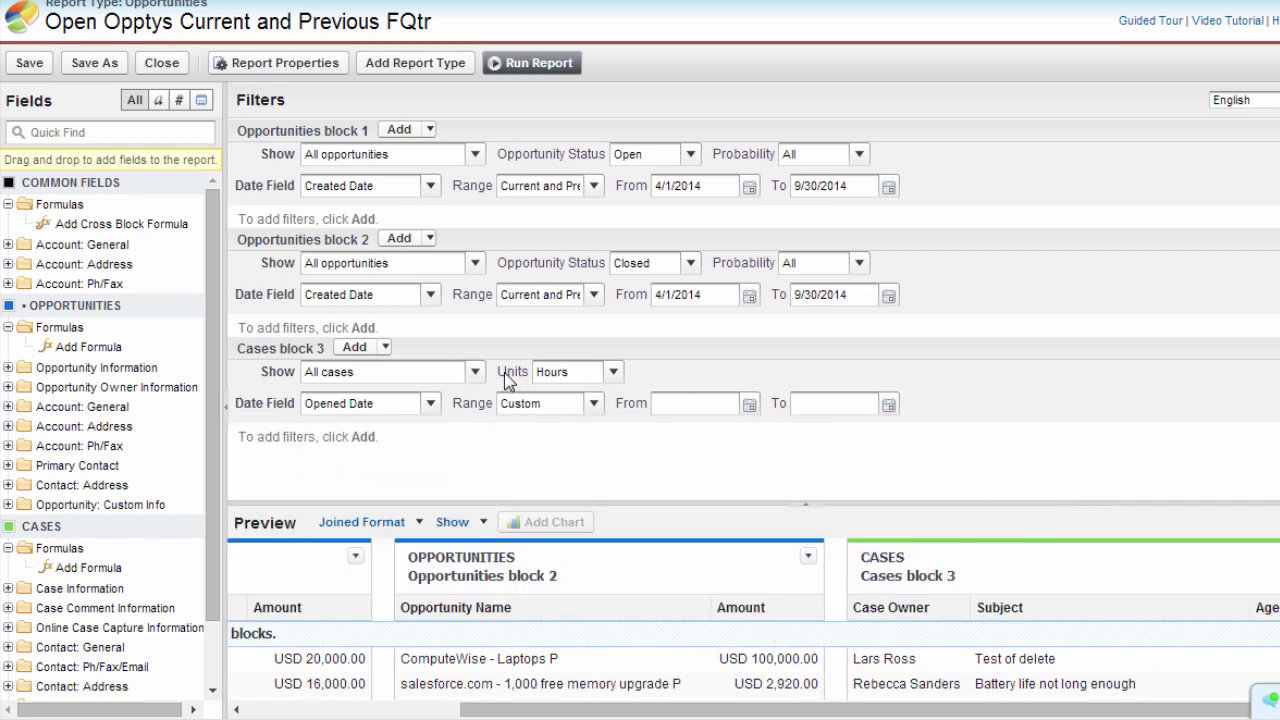
Add a field filter to Cases block 3: Status not equal to Closed
click(385, 350)
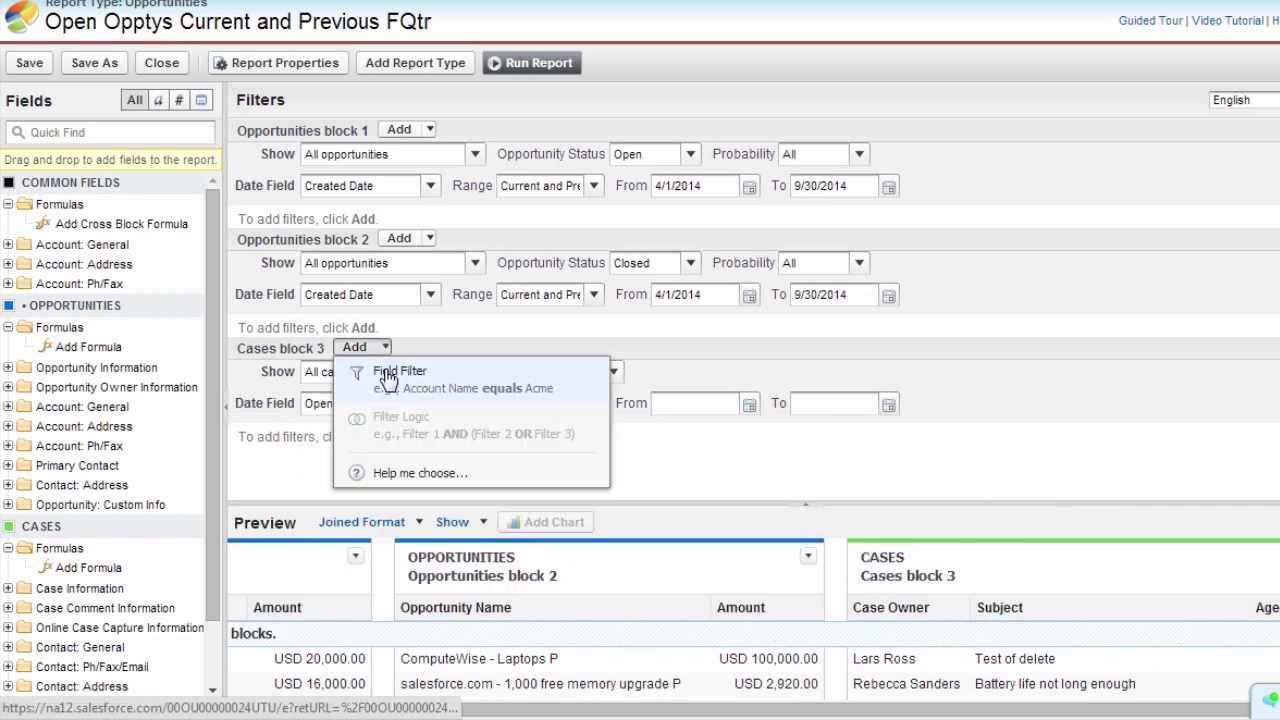
click(387, 378)
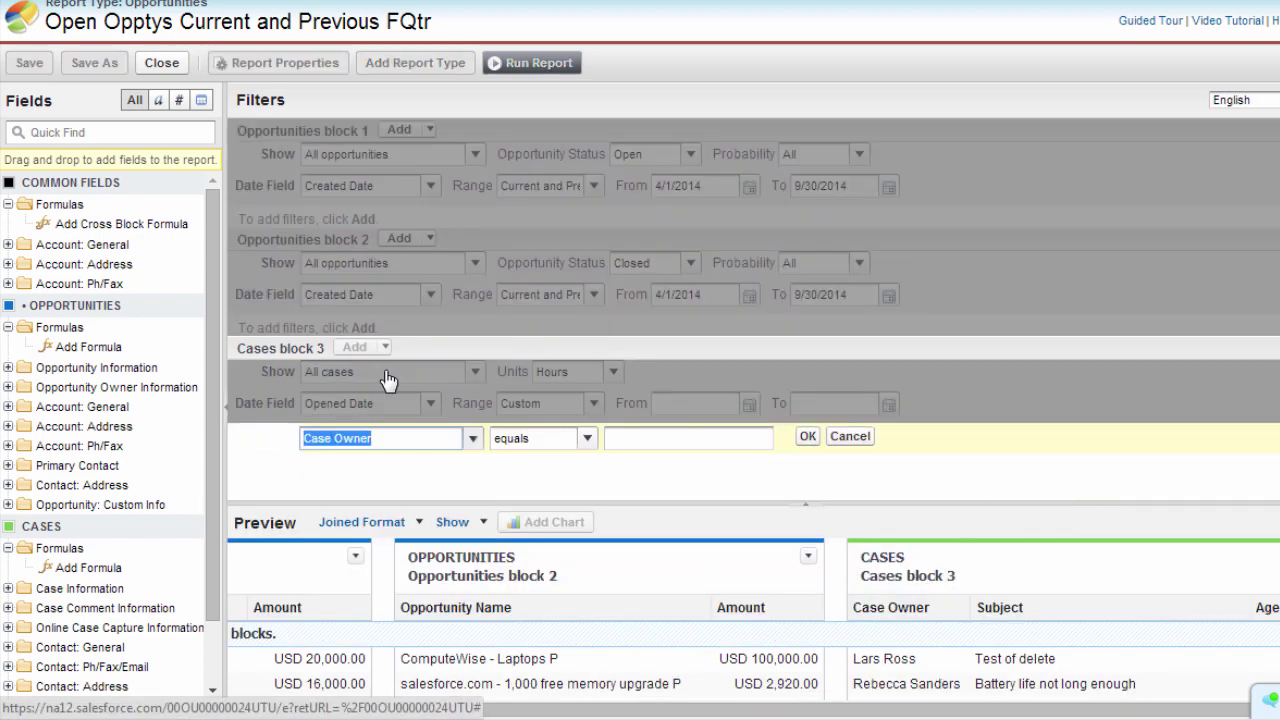
click(474, 439)
click(440, 381)
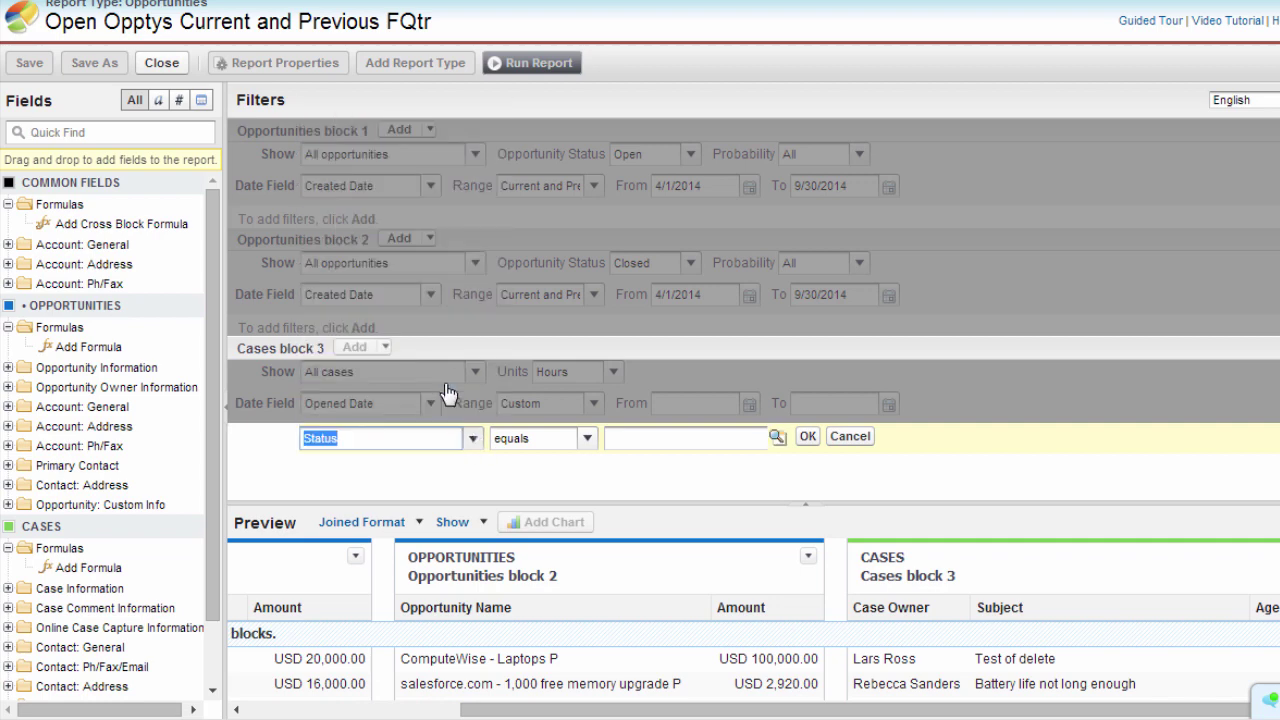
click(586, 440)
click(572, 485)
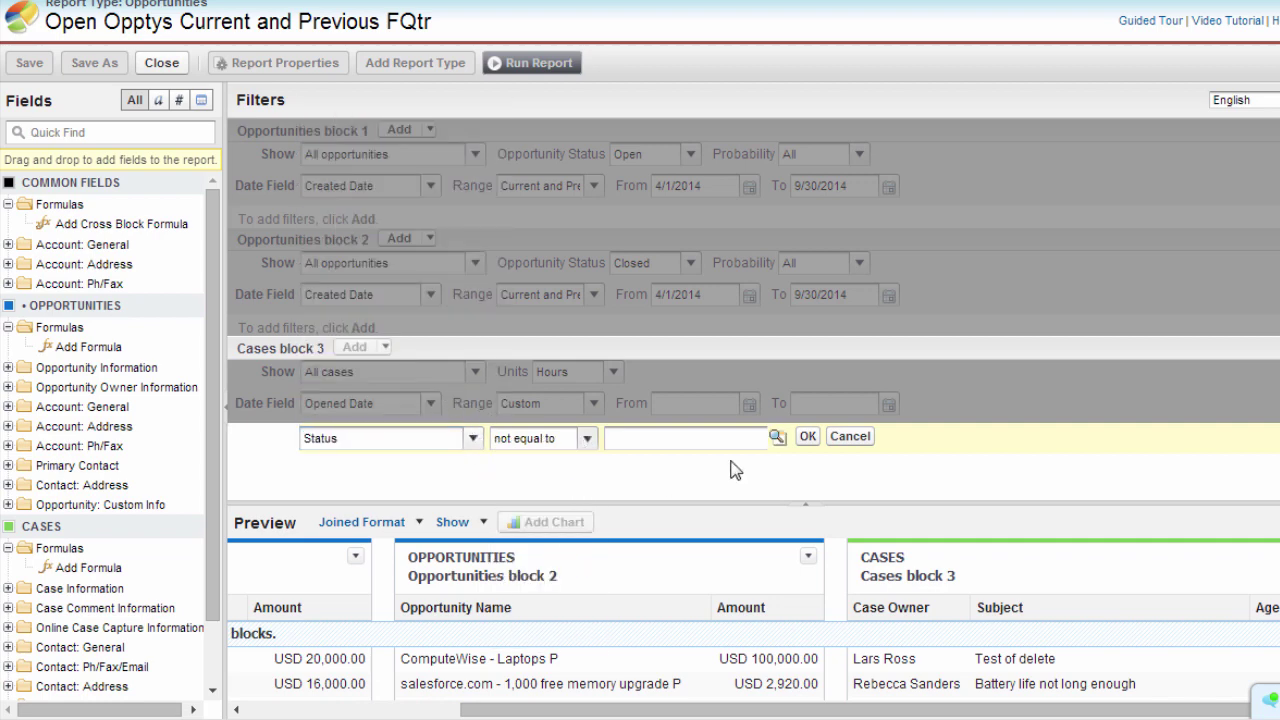
click(777, 437)
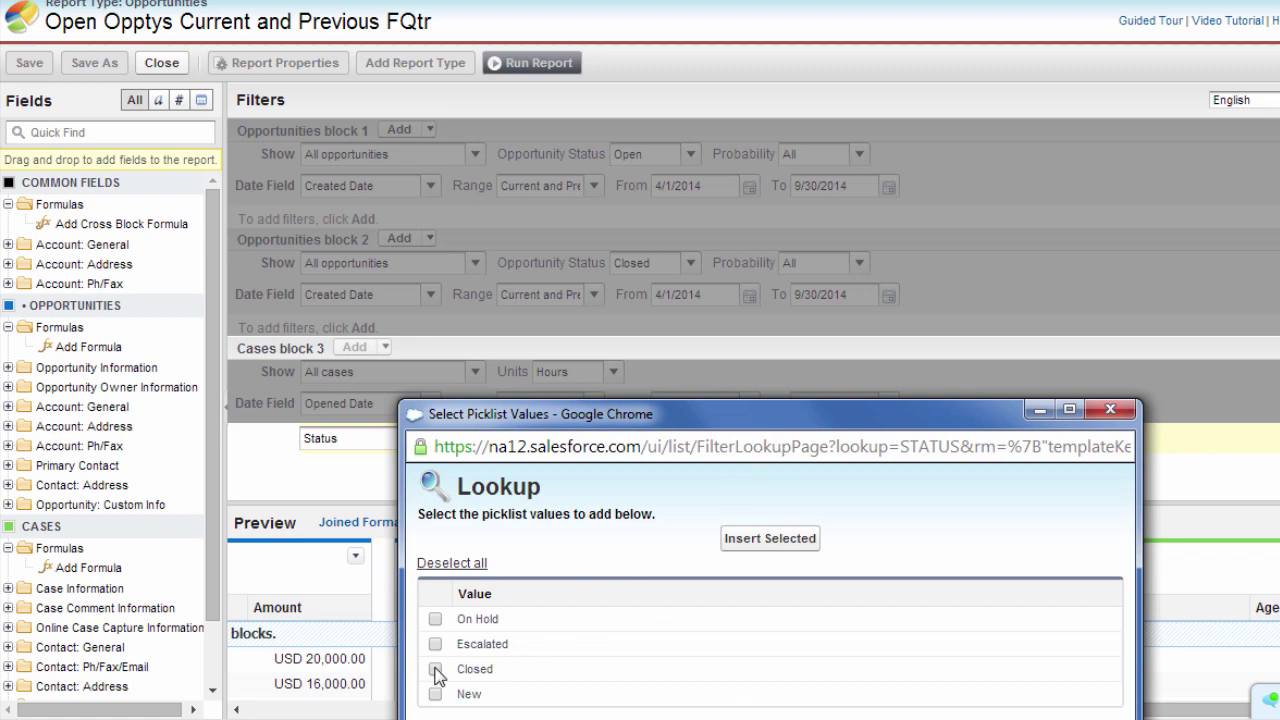
click(435, 669)
click(746, 541)
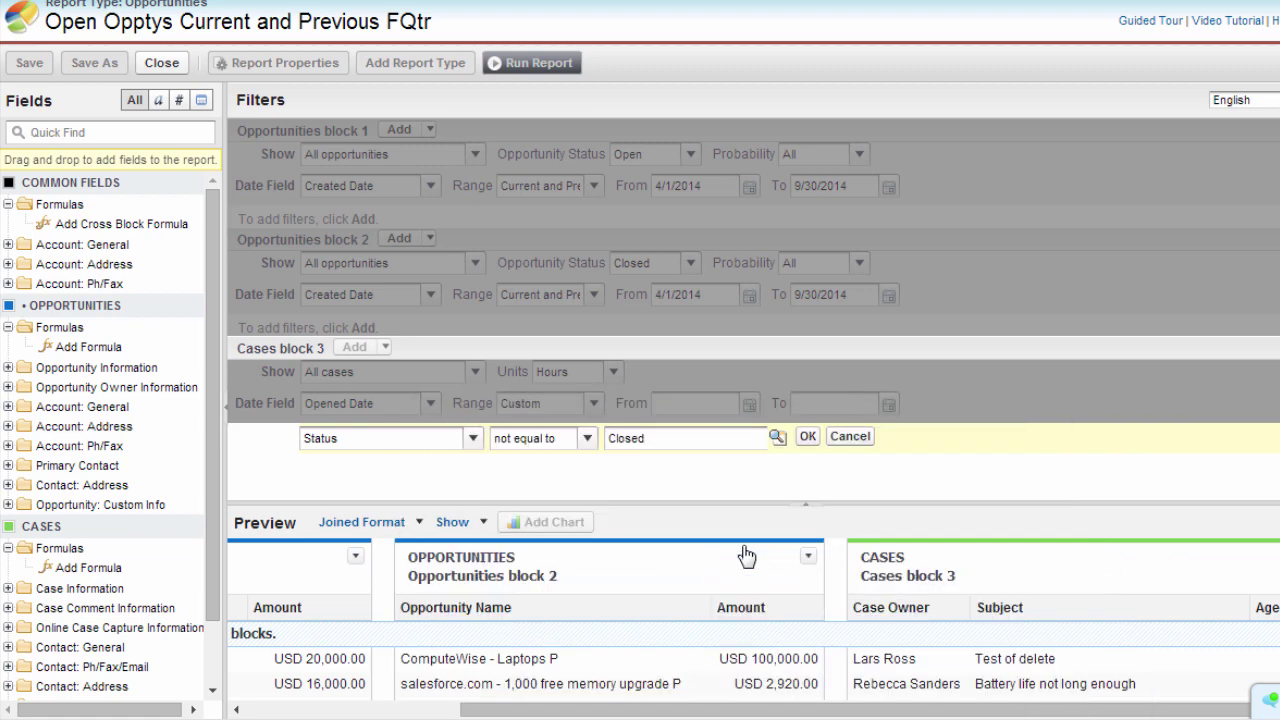
click(807, 437)
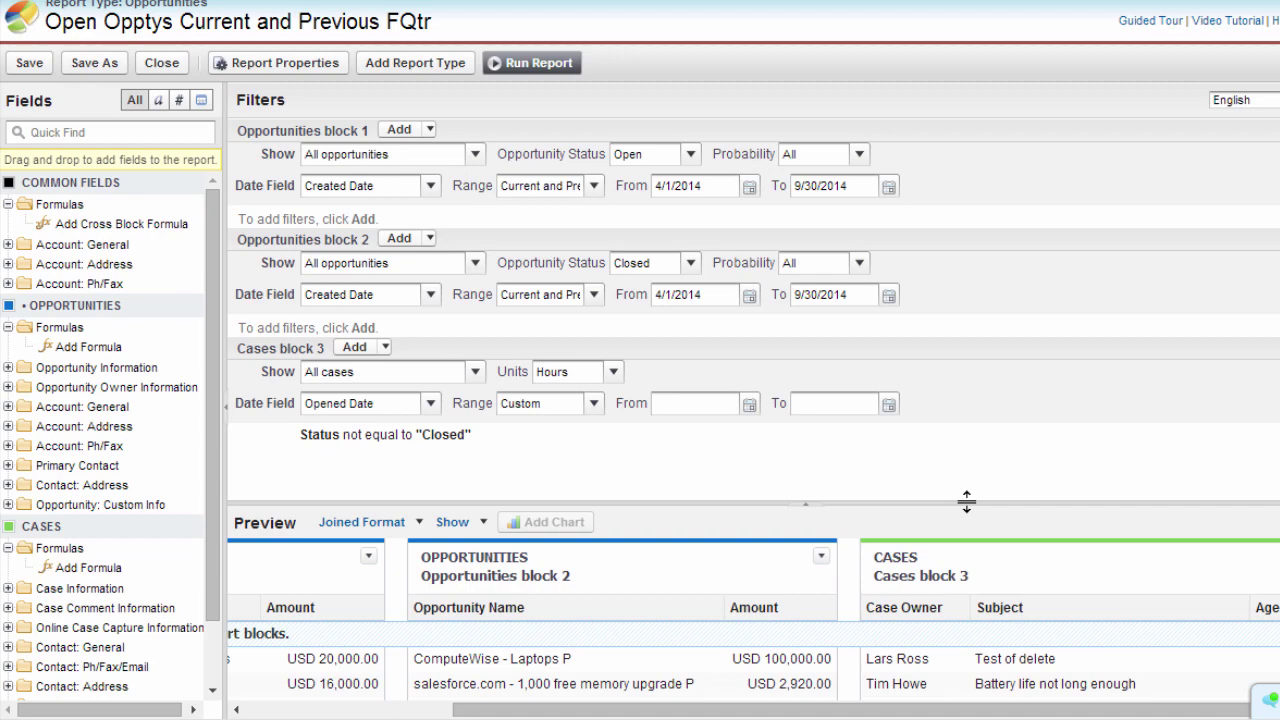
drag(966, 502, 946, 260)
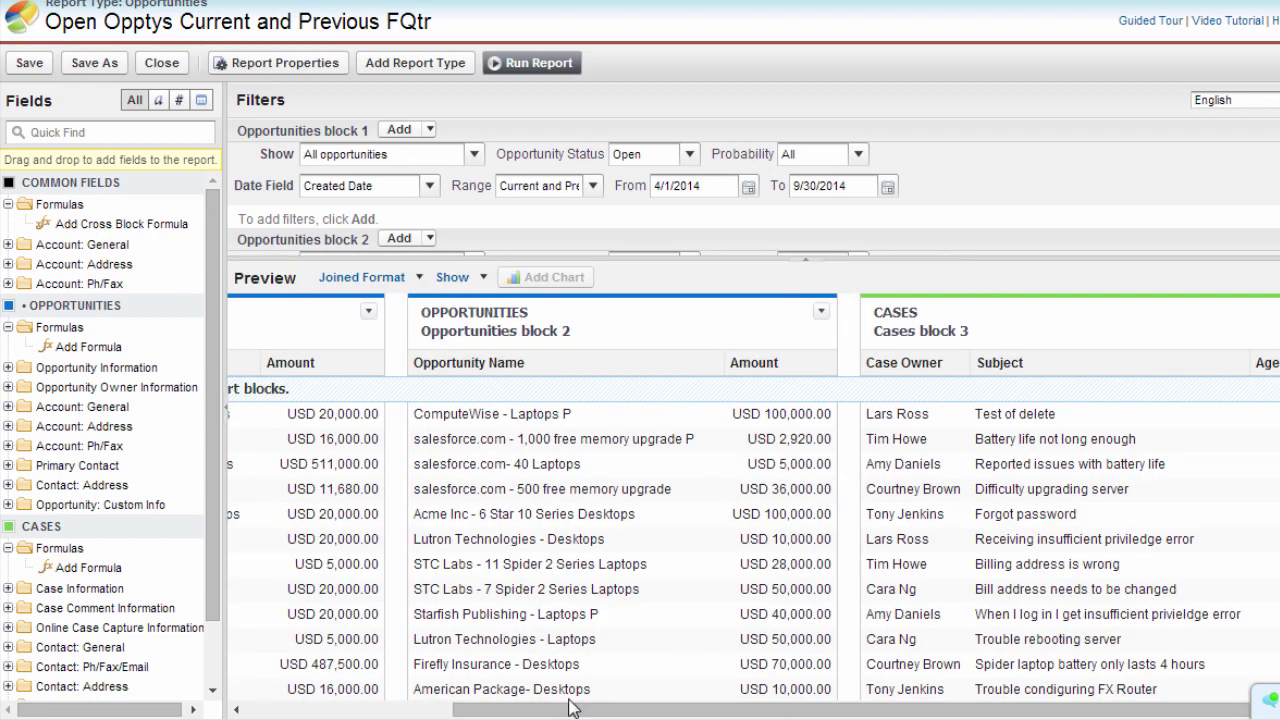
Group all blocks by Account Name from the Account: General fields
drag(575, 710, 333, 712)
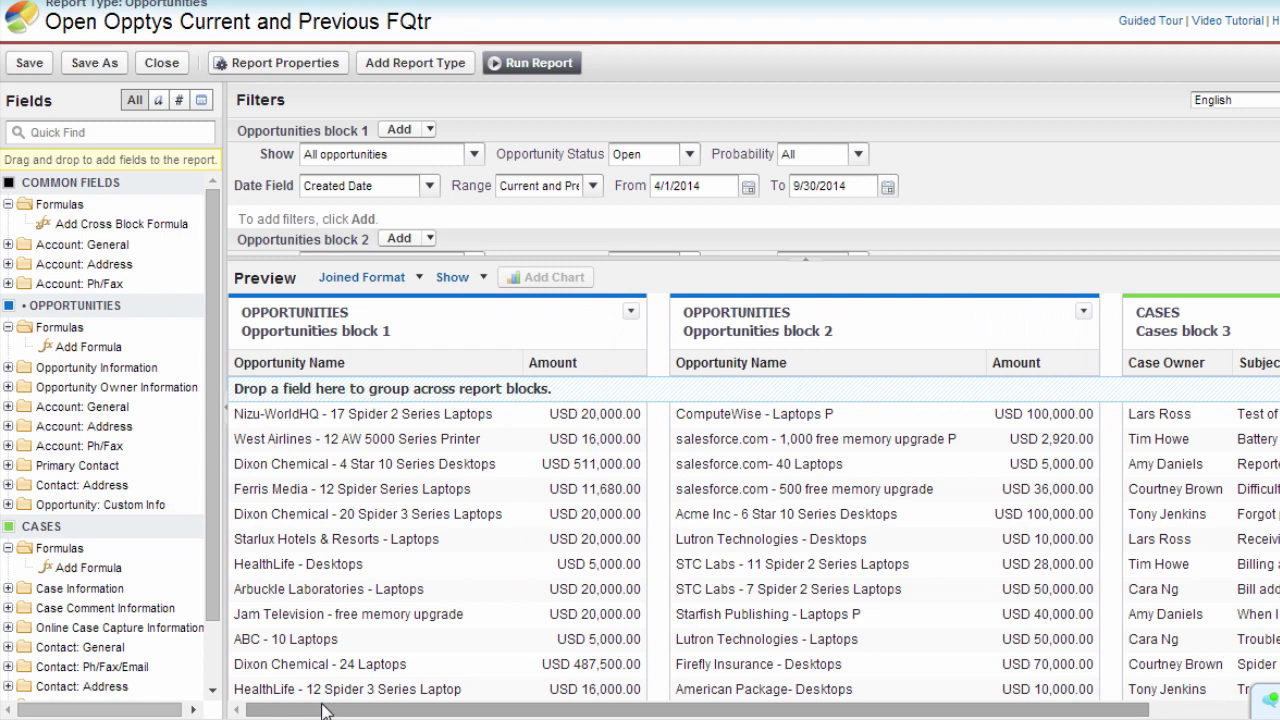
click(8, 245)
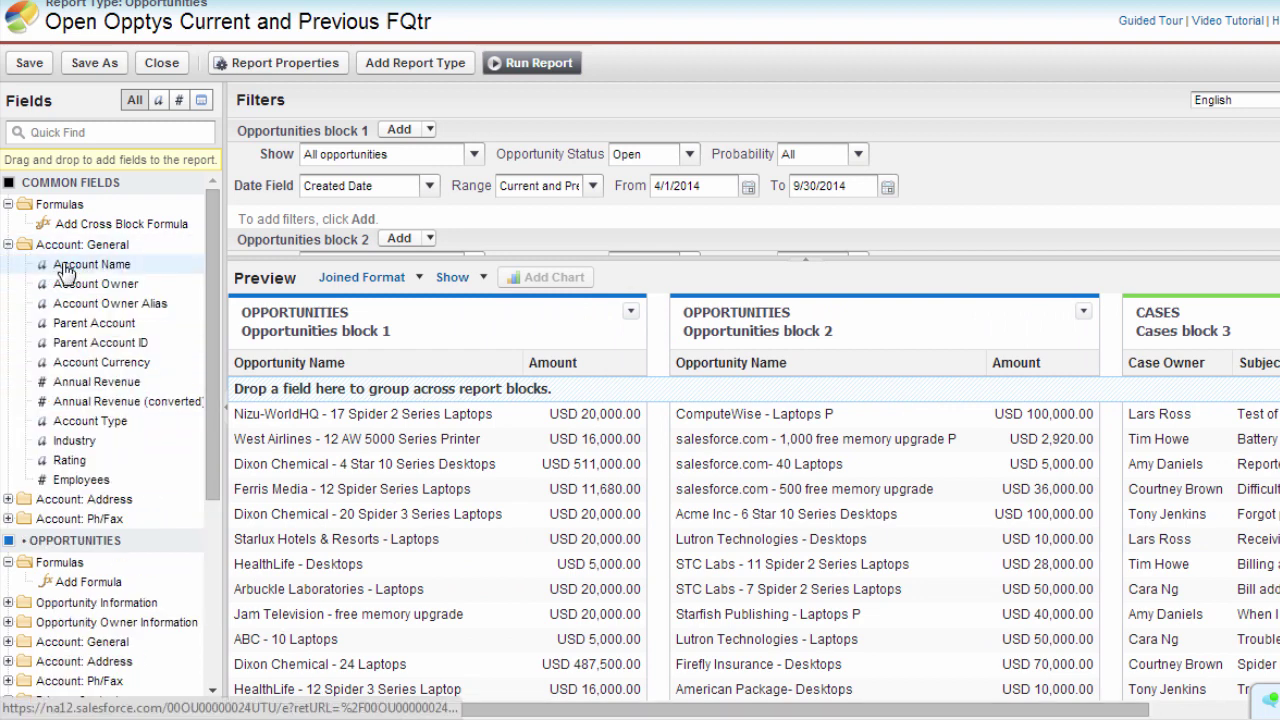
mouse_move(66, 266)
mouse_down()
mouse_move(321, 330)
mouse_move(425, 390)
mouse_up()
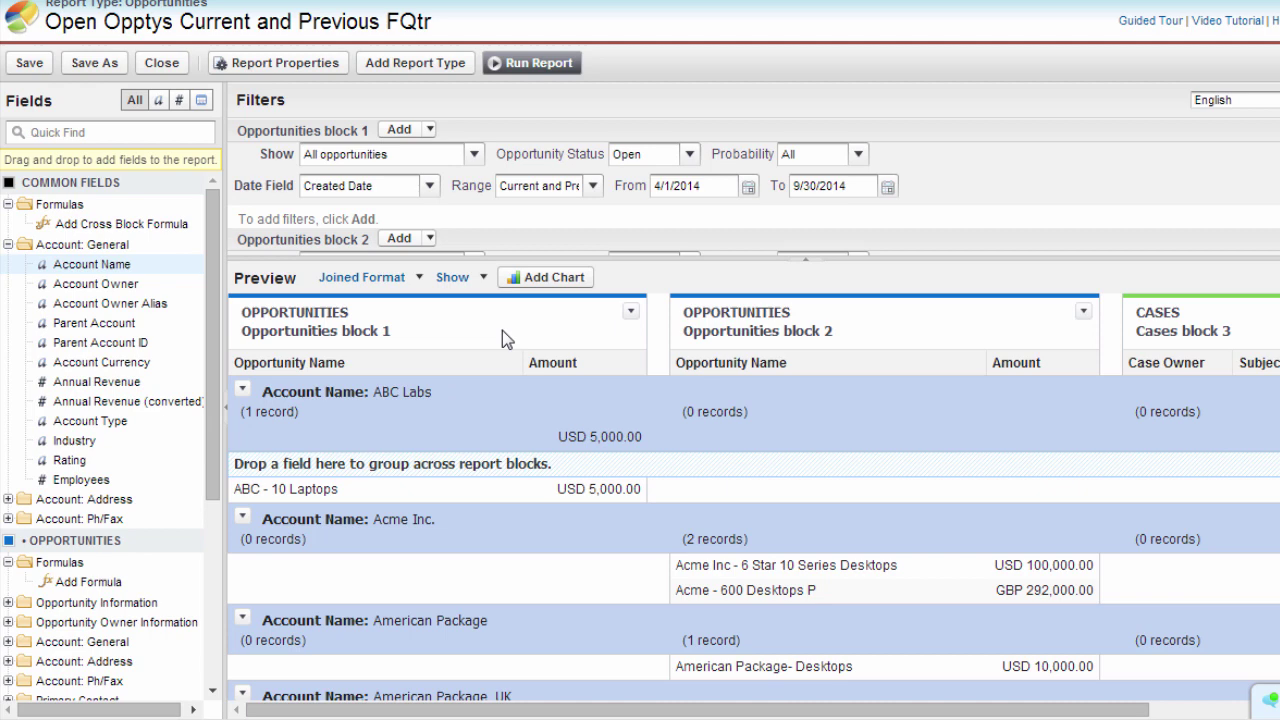
Remove 'block 1' from the first opportunities block's name, then run the report
click(413, 335)
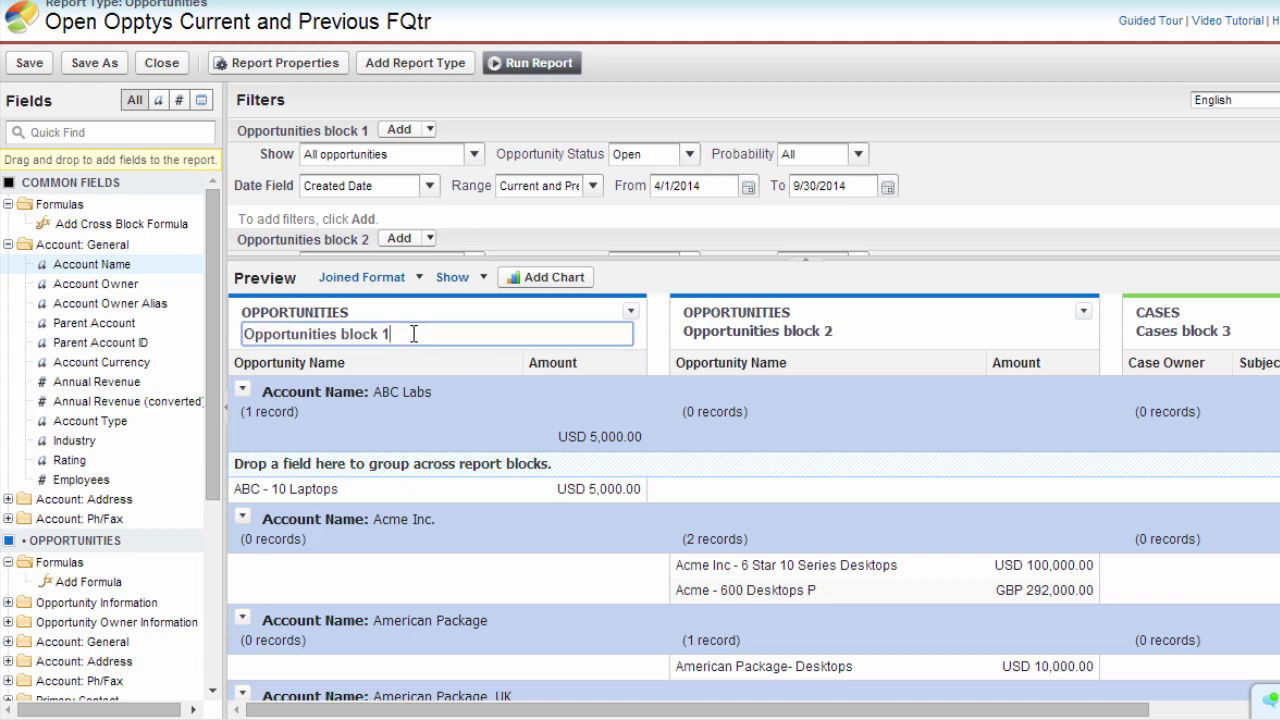
drag(413, 335, 339, 336)
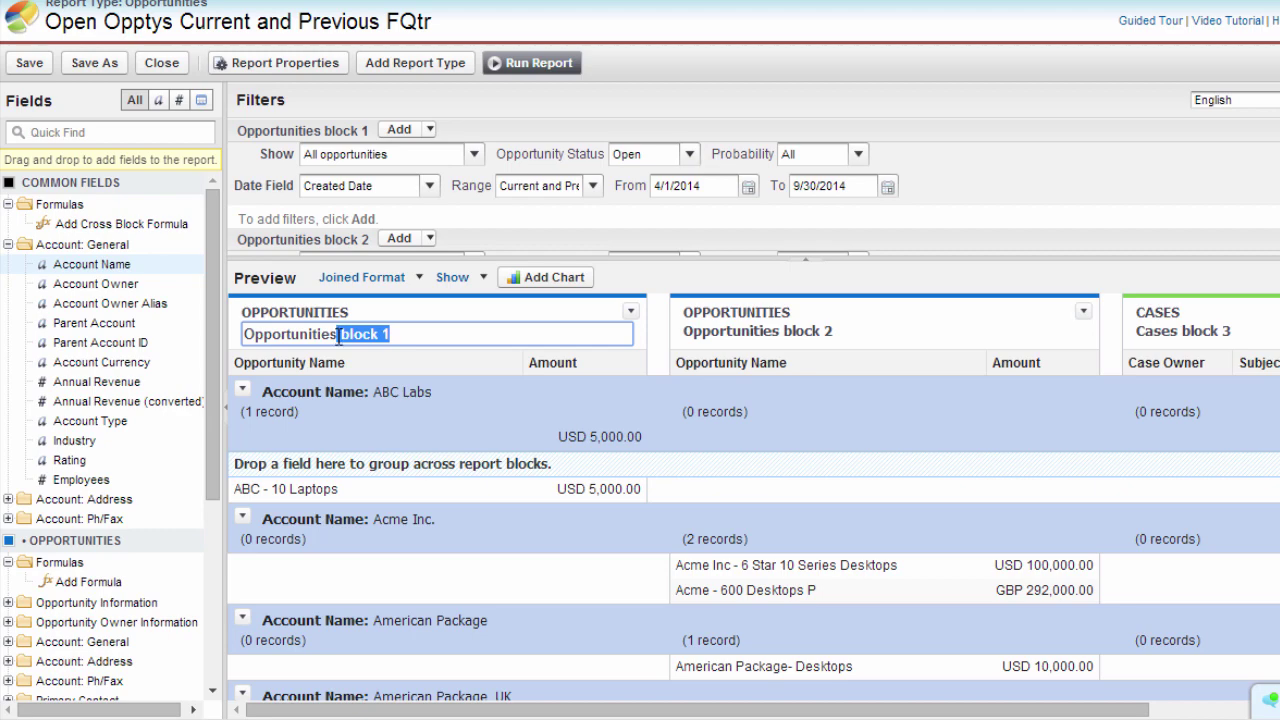
key(BackSpace)
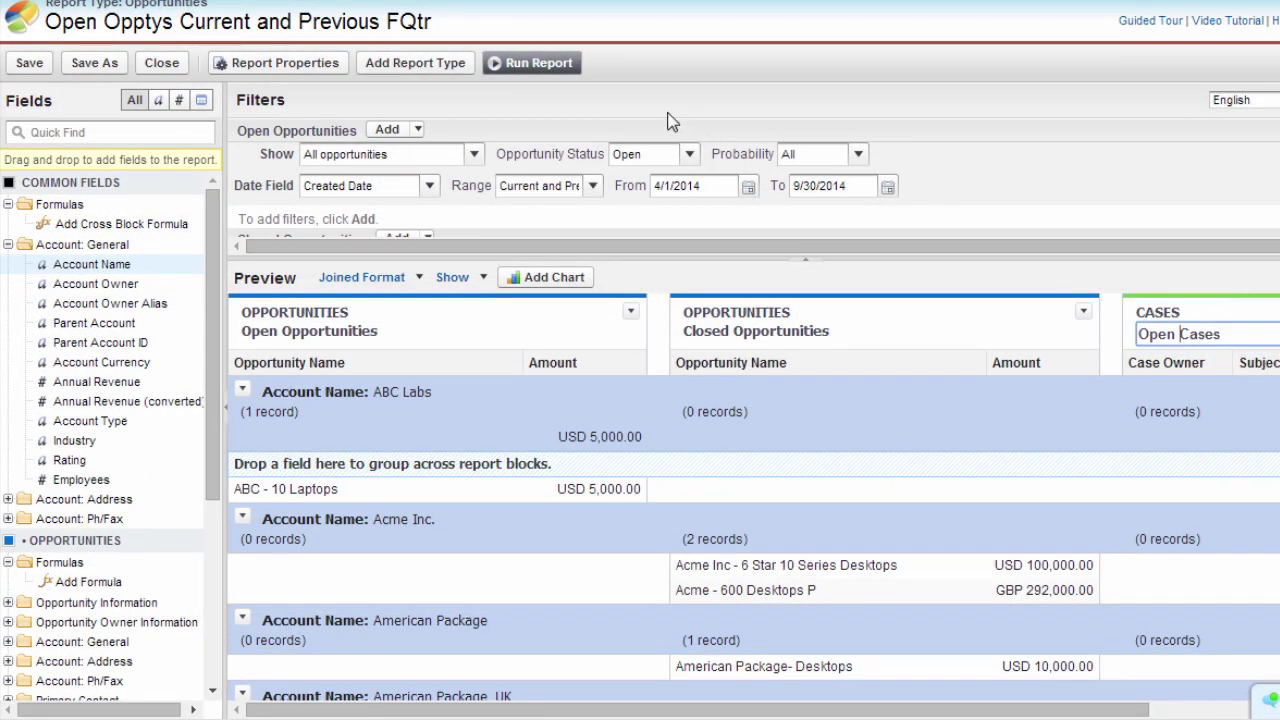
click(538, 66)
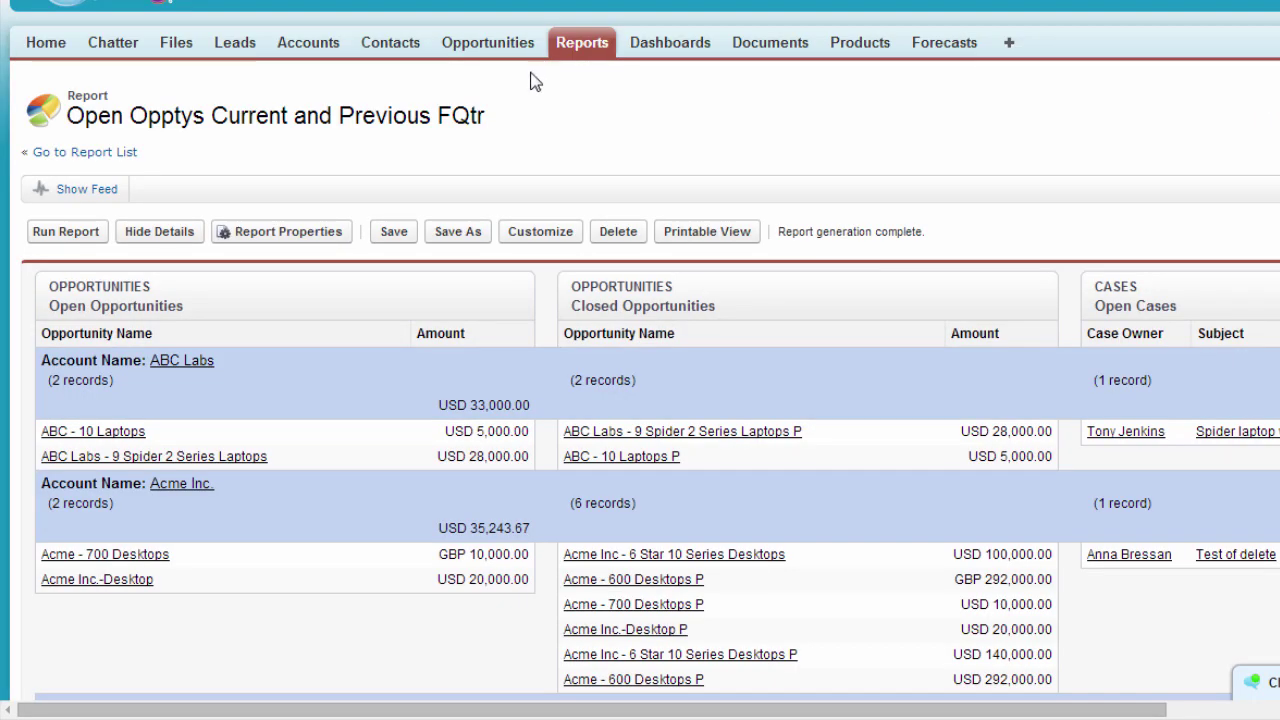
Hide details so only per-account record counts and amount totals remain
click(184, 234)
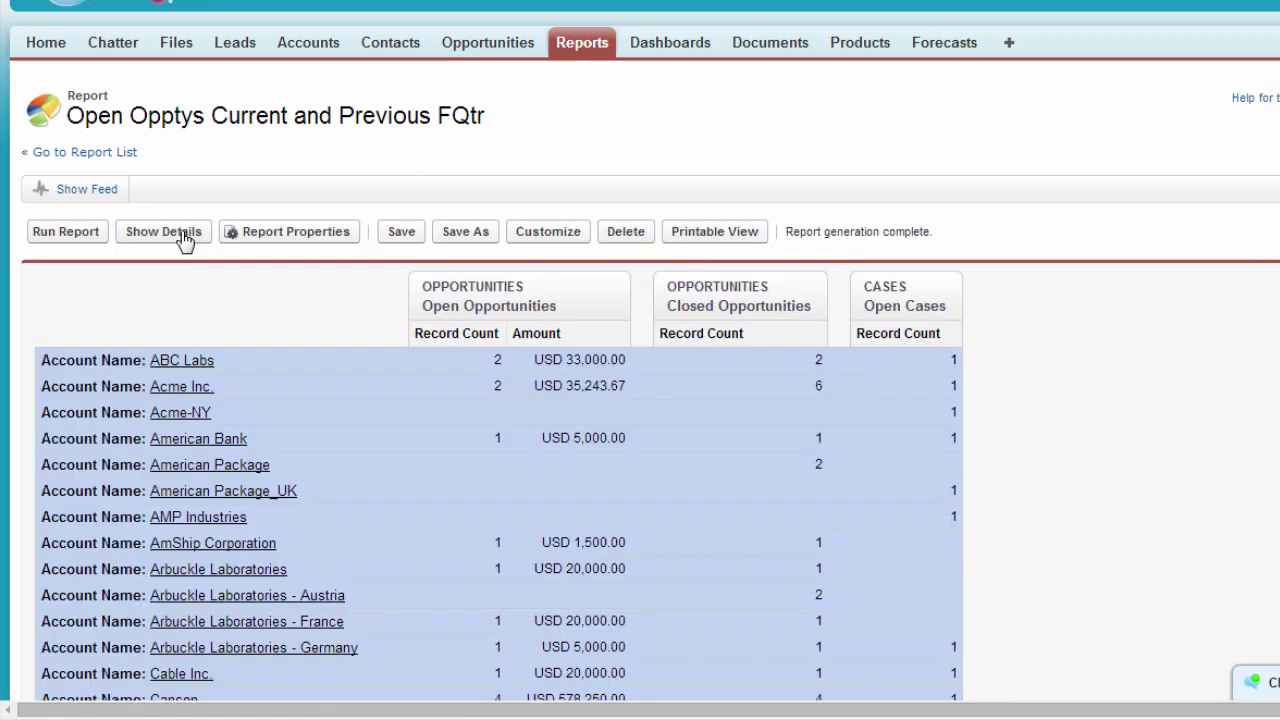